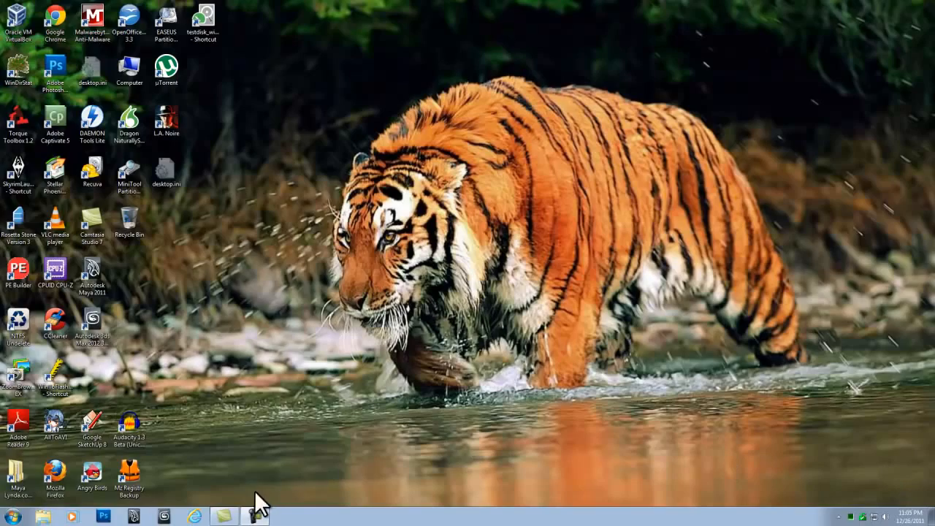
- Open Internet Explorer and go to unetbootin.sourceforge.net
left_click(194, 517)
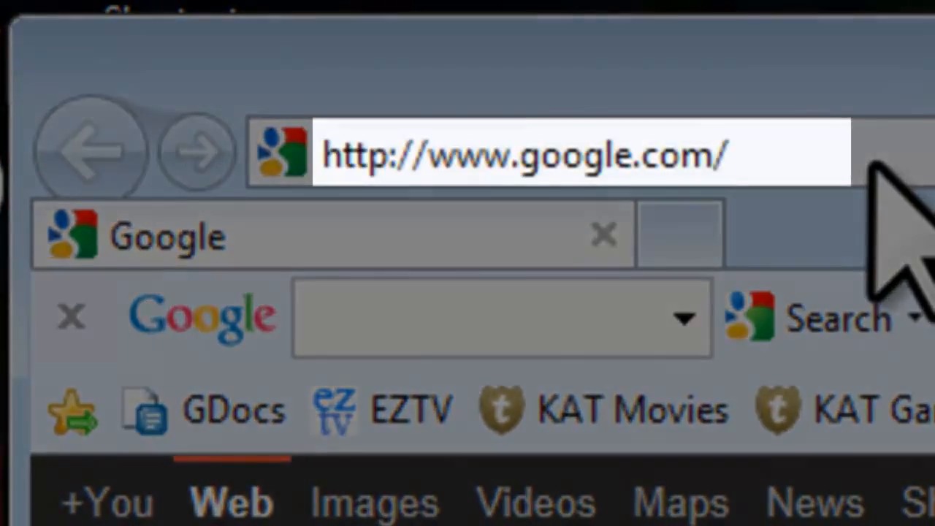
left_click(876, 155)
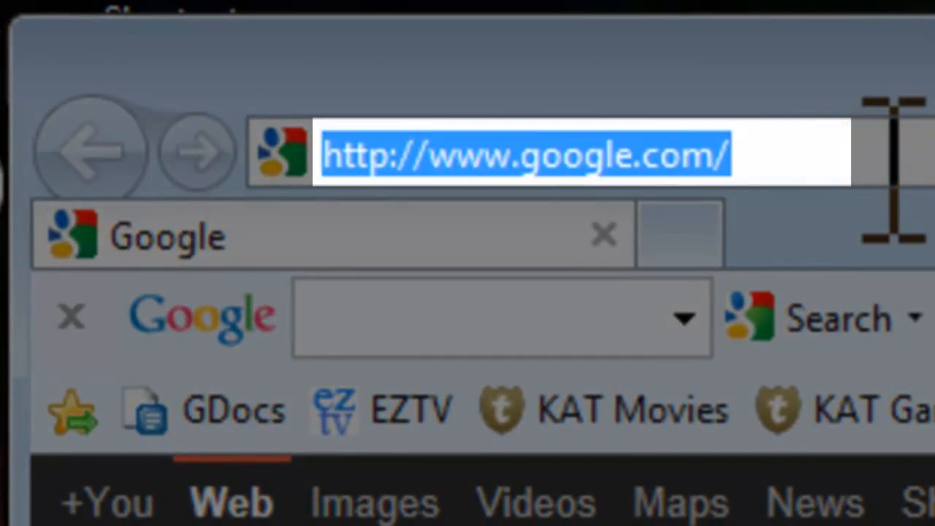
type("unetbootin")
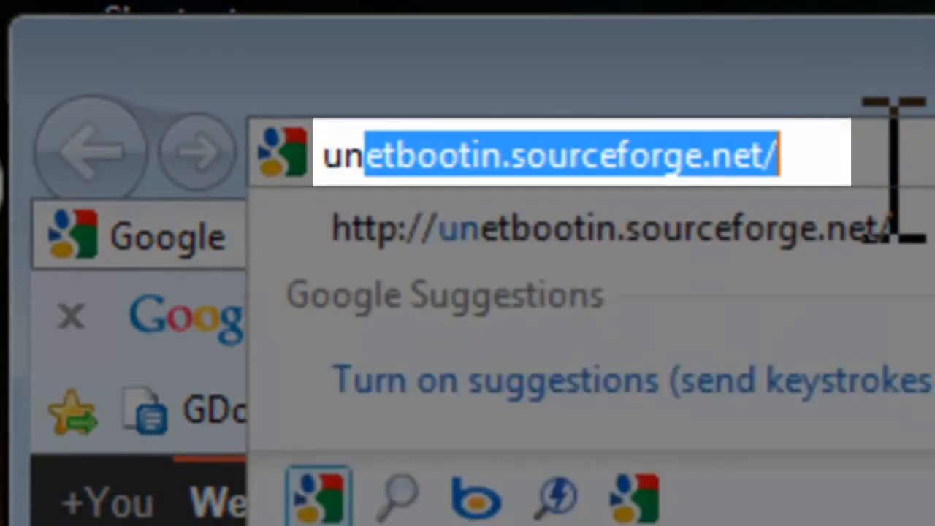
type(".sourcef")
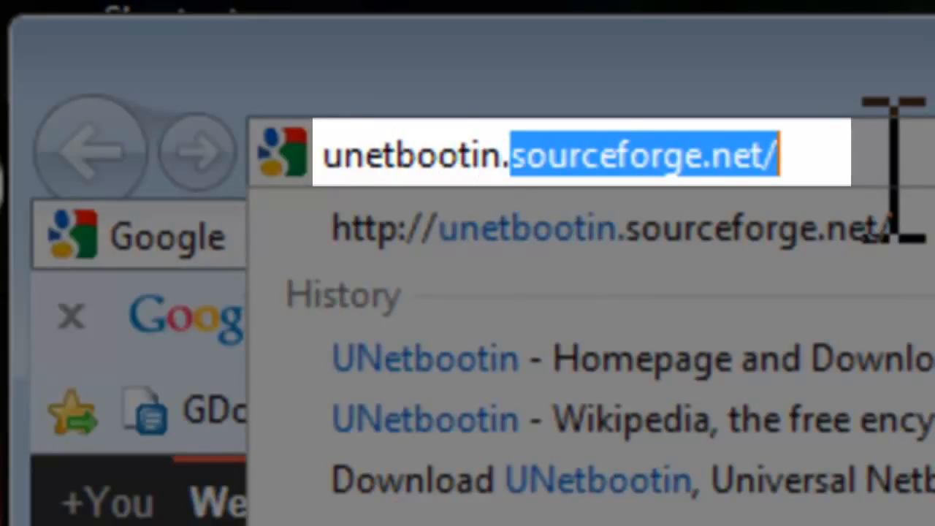
type("orge.net")
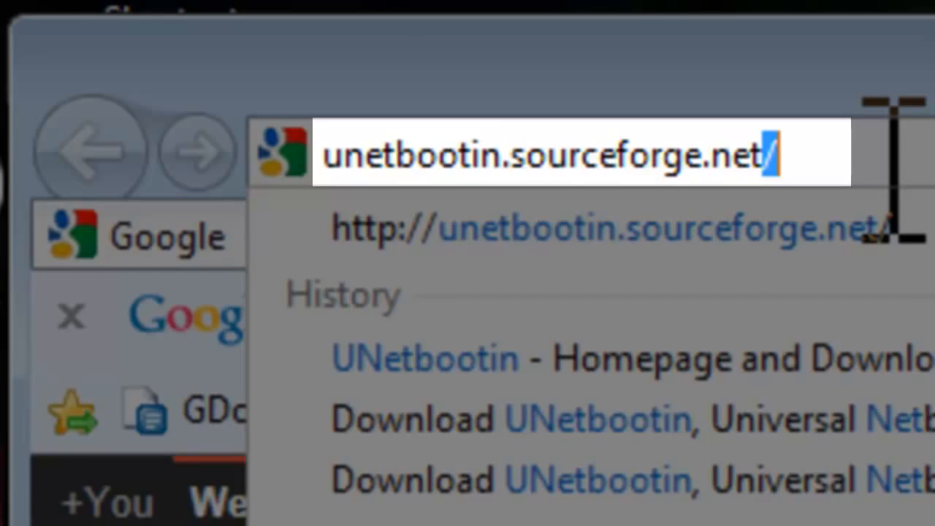
key("Return")
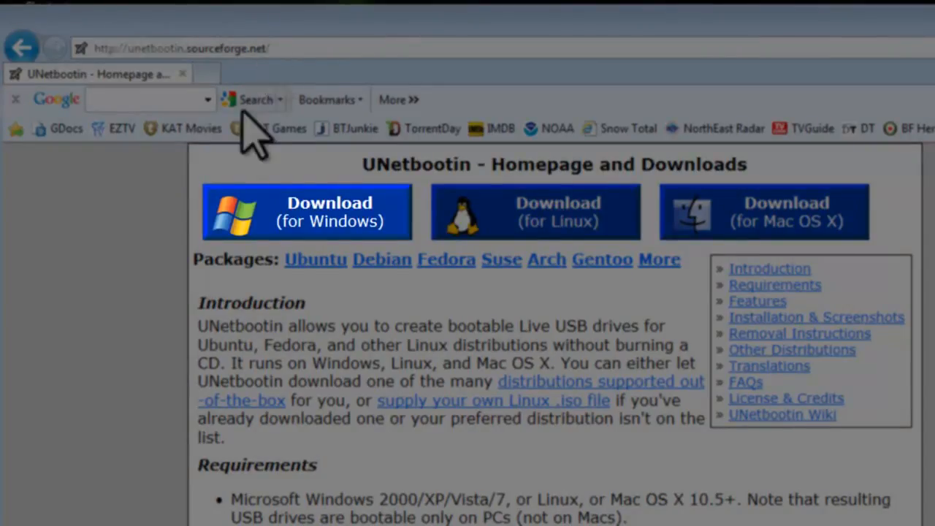
- Download the Windows version of UNetbootin and save unetbootin-windows-563.exe to the Desktop
left_click(304, 223)
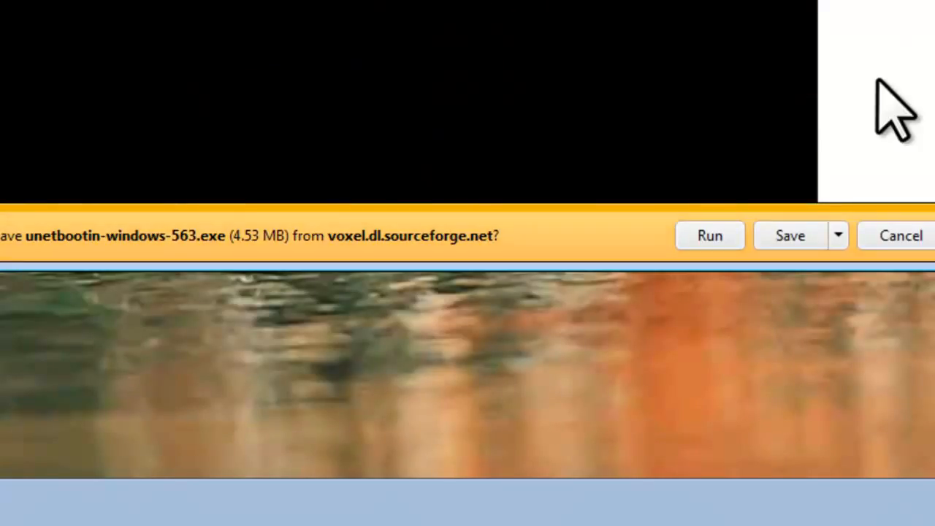
left_click(838, 235)
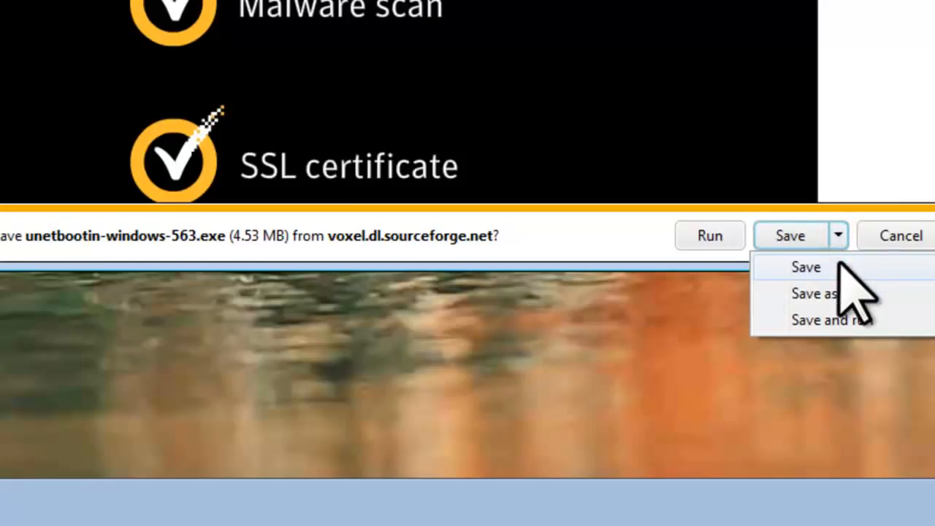
left_click(846, 295)
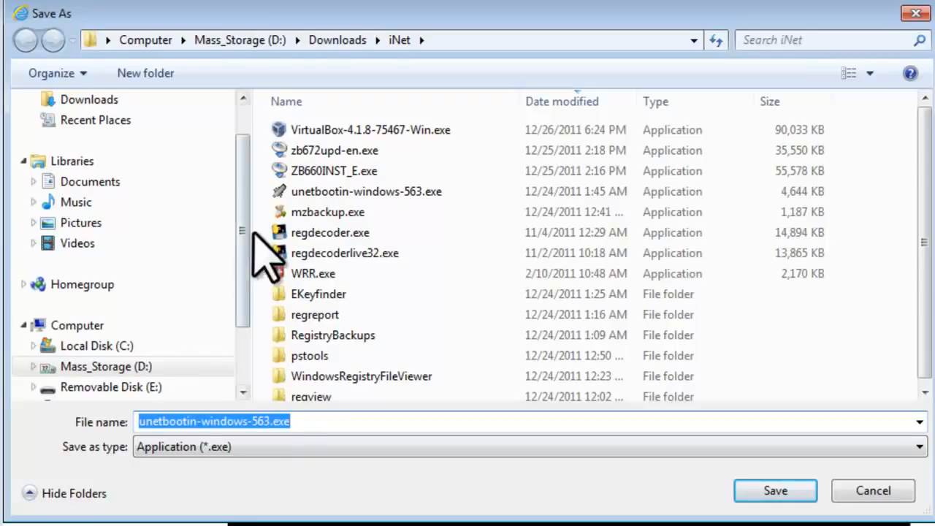
left_click_drag(243, 221, 239, 177)
left_click(78, 132)
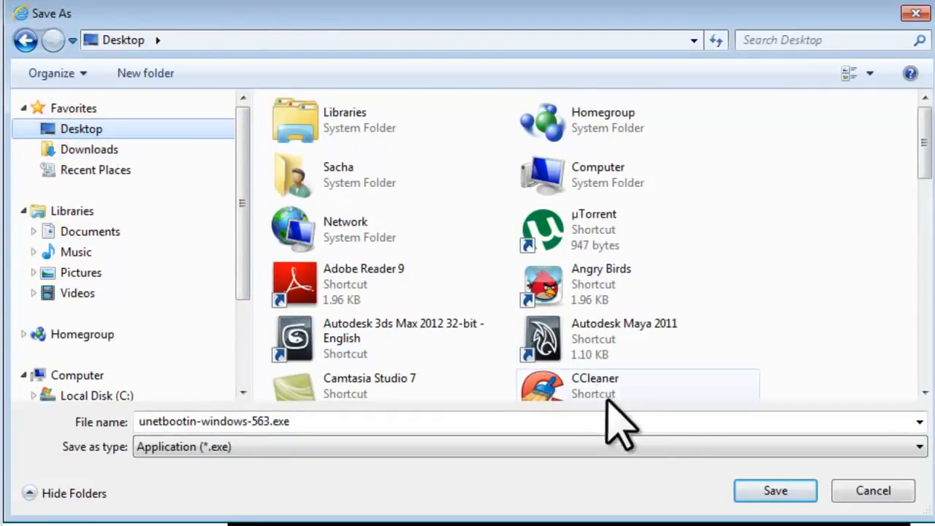
left_click(772, 491)
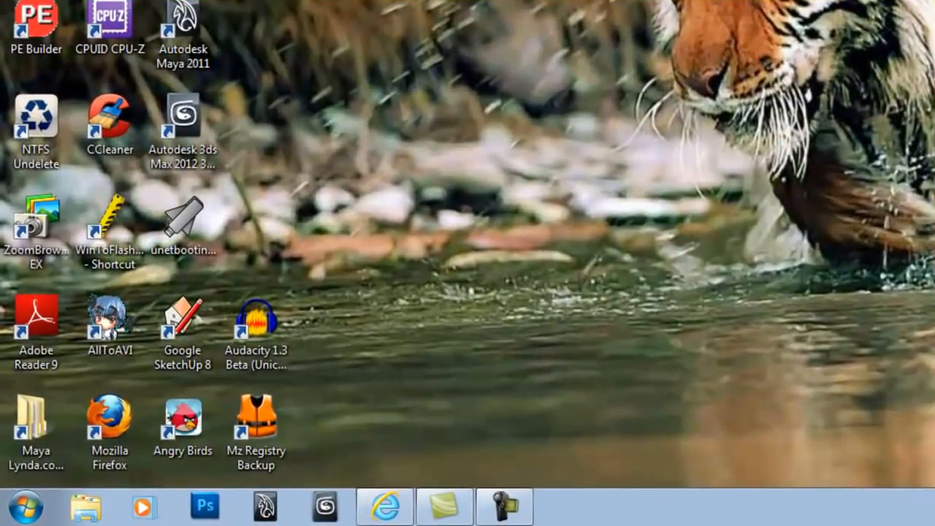
- Quick-format Removable Disk (E:) as FAT32 with a 4096-byte allocation unit size and close the format dialog
left_click(16, 512)
left_click(296, 246)
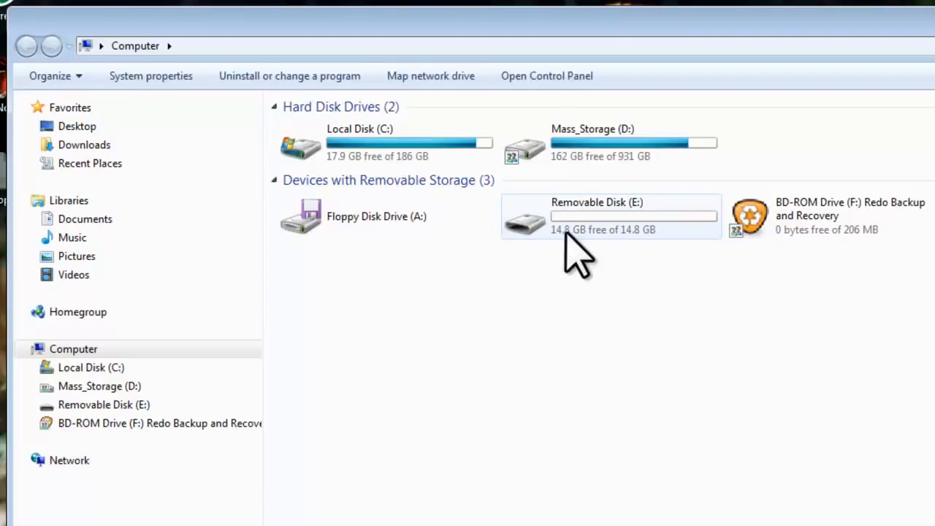
right_click(528, 214)
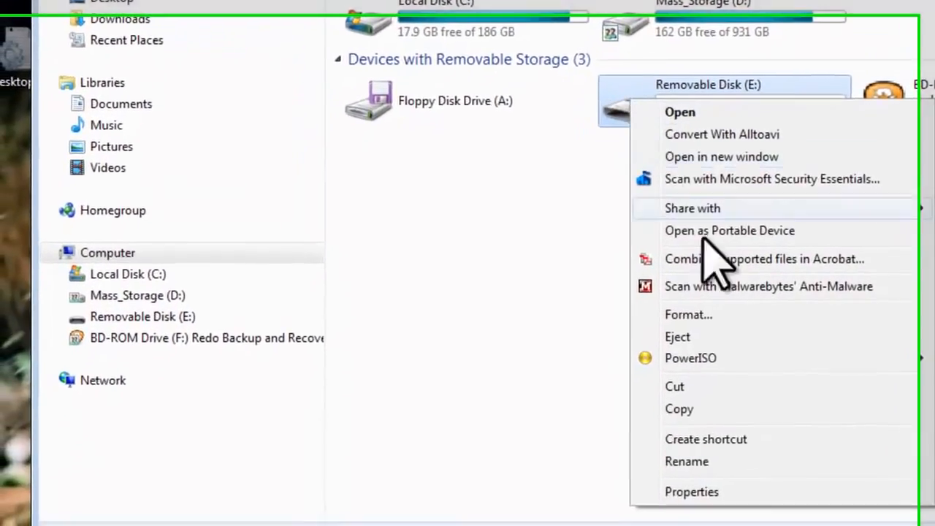
left_click(713, 314)
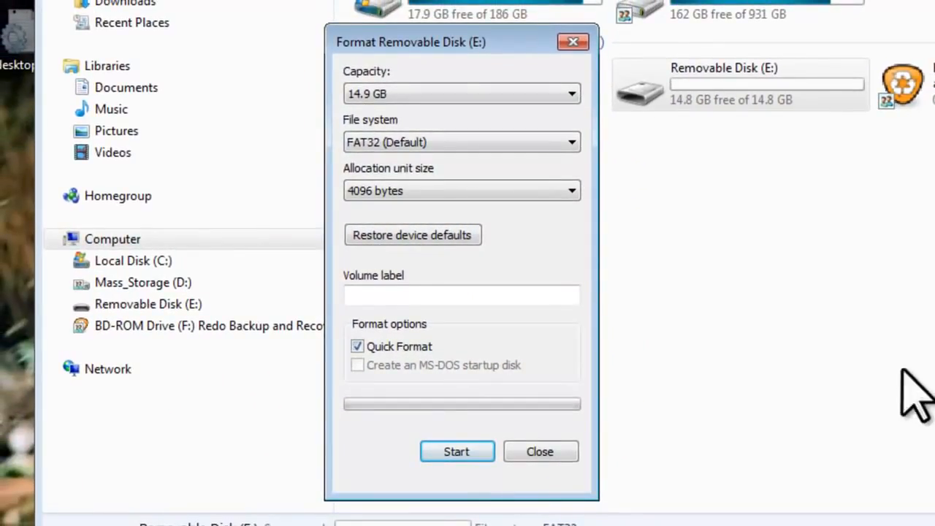
left_click(447, 454)
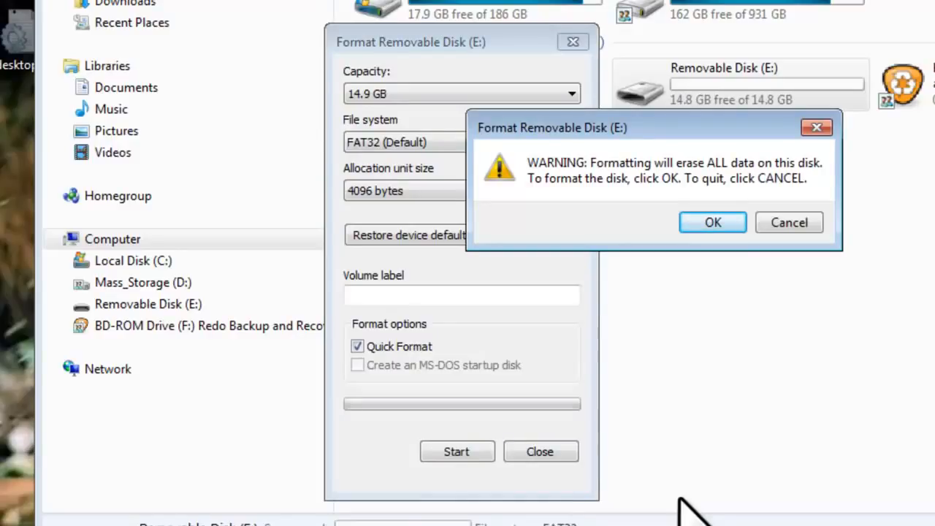
left_click(713, 222)
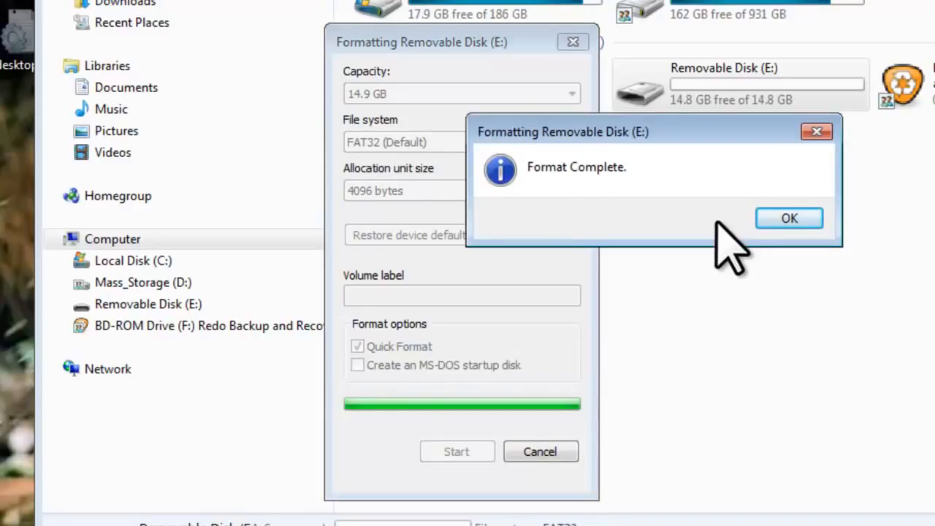
left_click(801, 215)
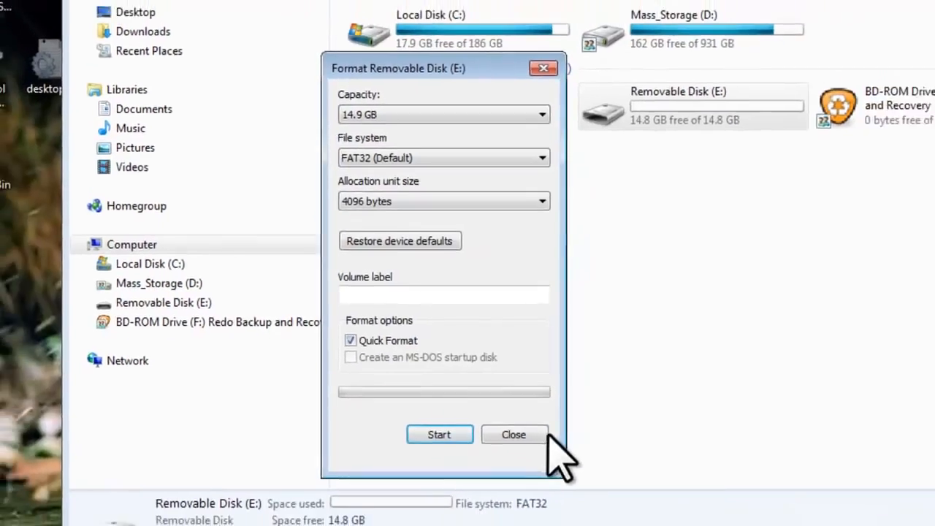
left_click(540, 451)
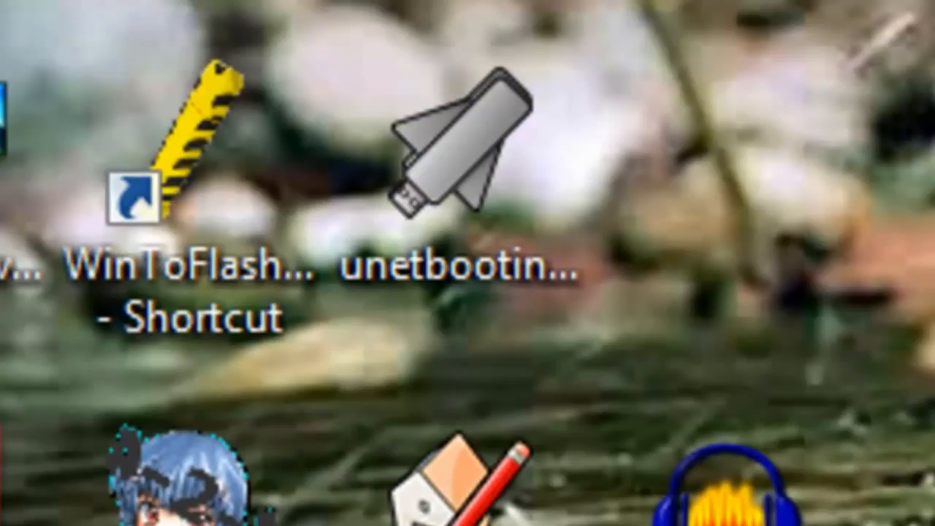
- Run the UNetbootin file from the desktop, turning off the option to always ask before opening it
double_click(486, 72)
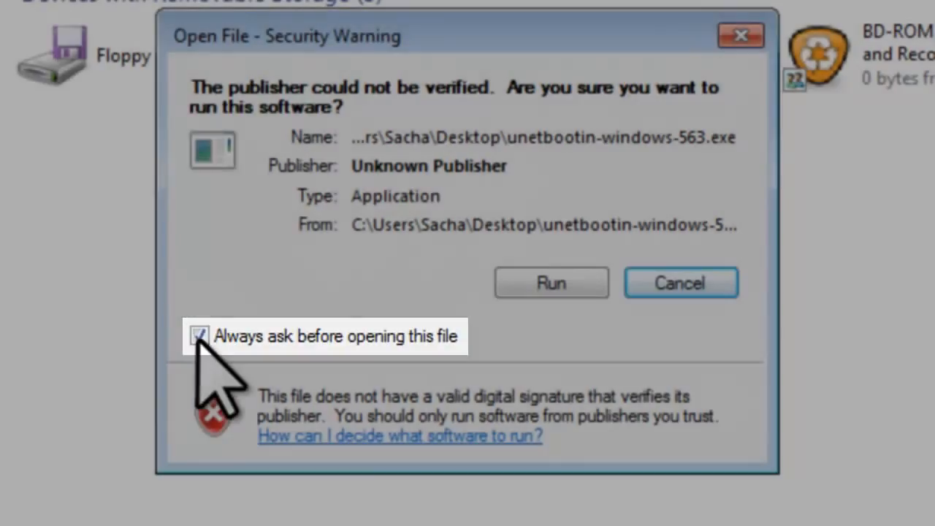
left_click(199, 336)
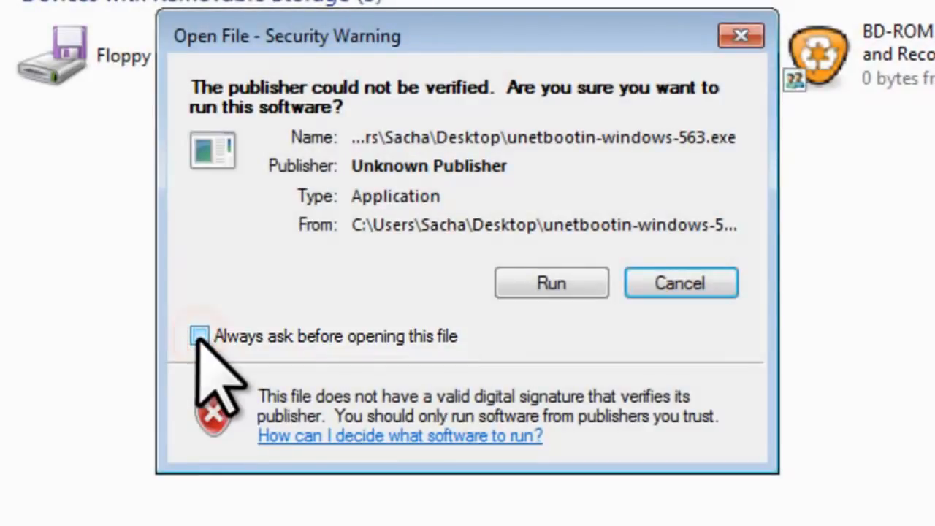
left_click(596, 282)
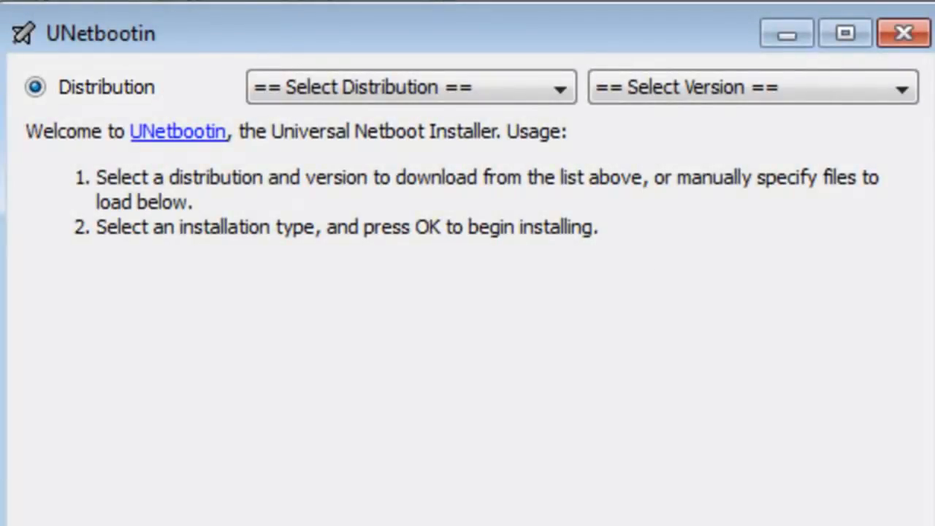
- Select BackTrack as the distribution in UNetbootin and keep 5R1-GNOME as its version
left_click(561, 87)
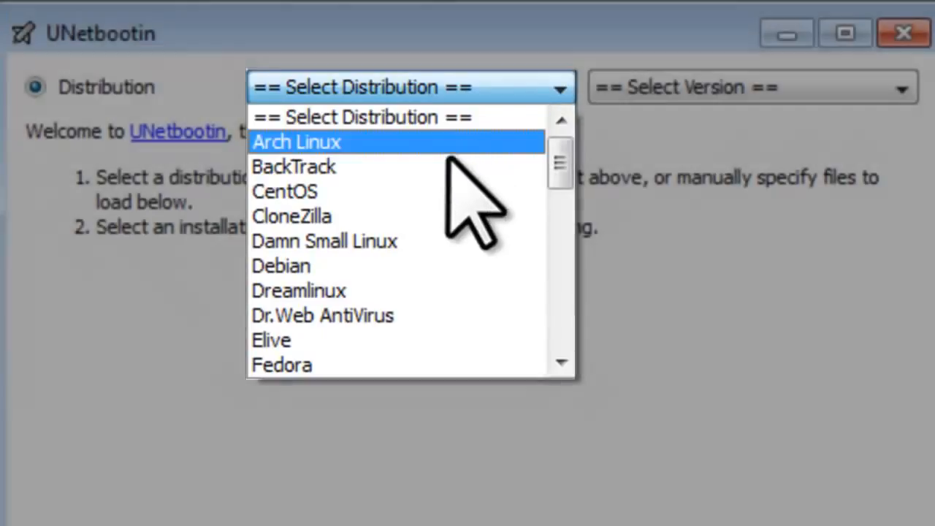
left_click(447, 167)
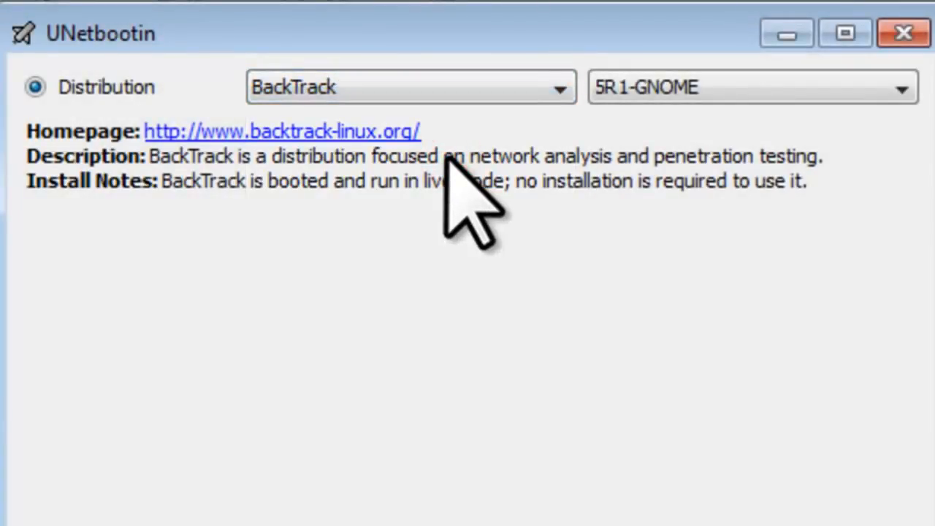
left_click(903, 87)
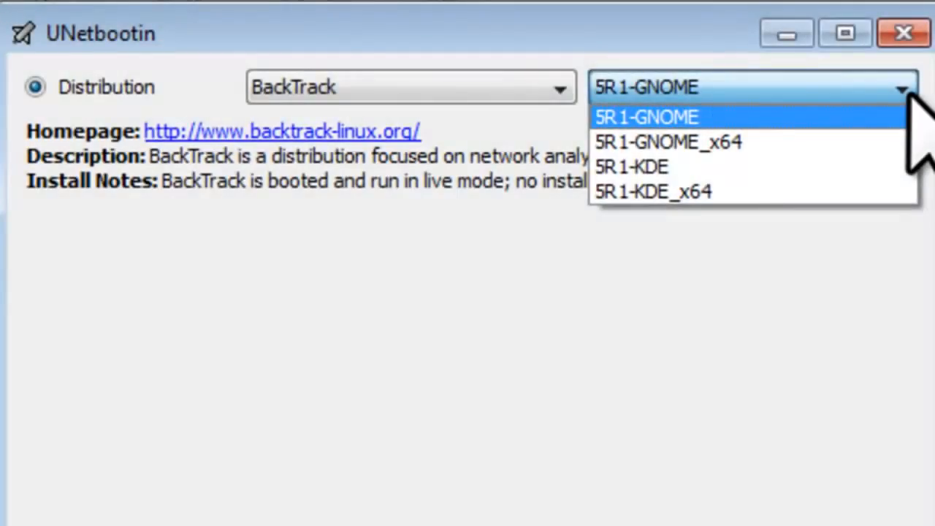
left_click(855, 88)
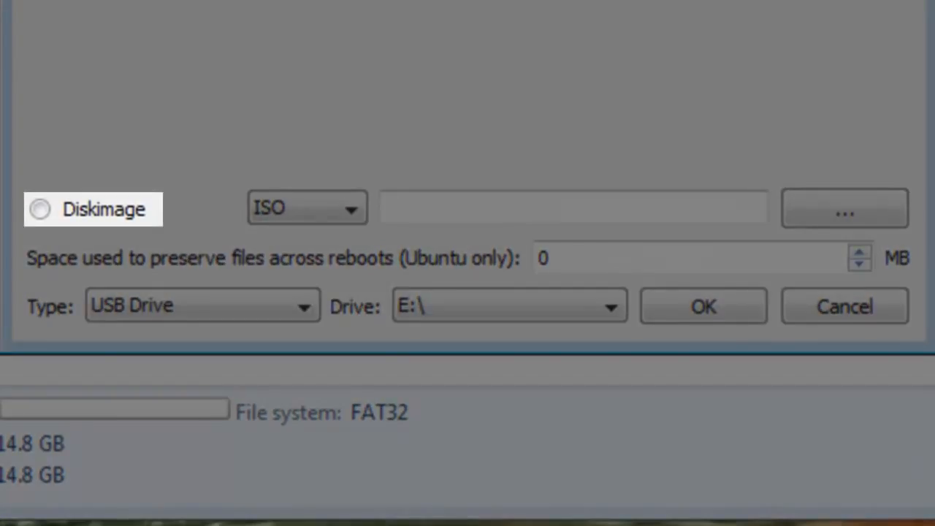
- Try BT5R1-GNOME-32.iso as the ISO disk image source, and switch the source back to Distribution
left_click(39, 209)
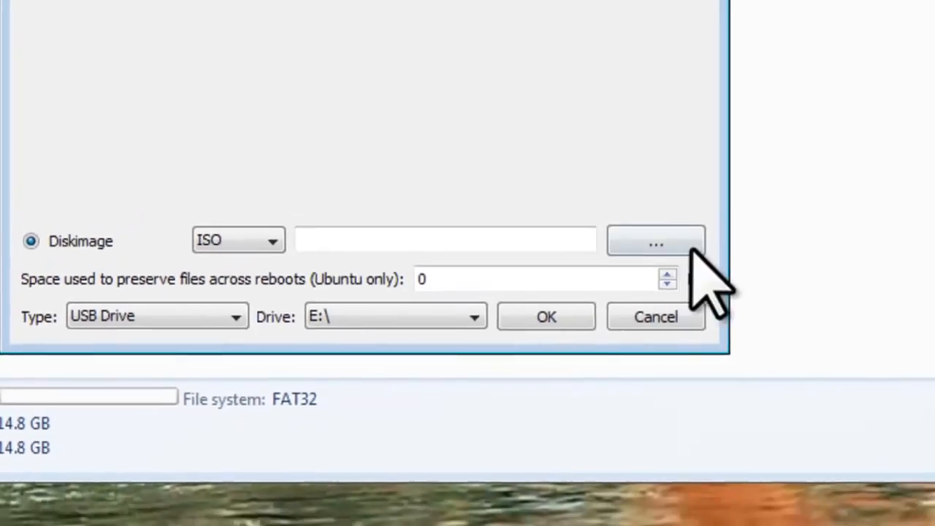
left_click(691, 249)
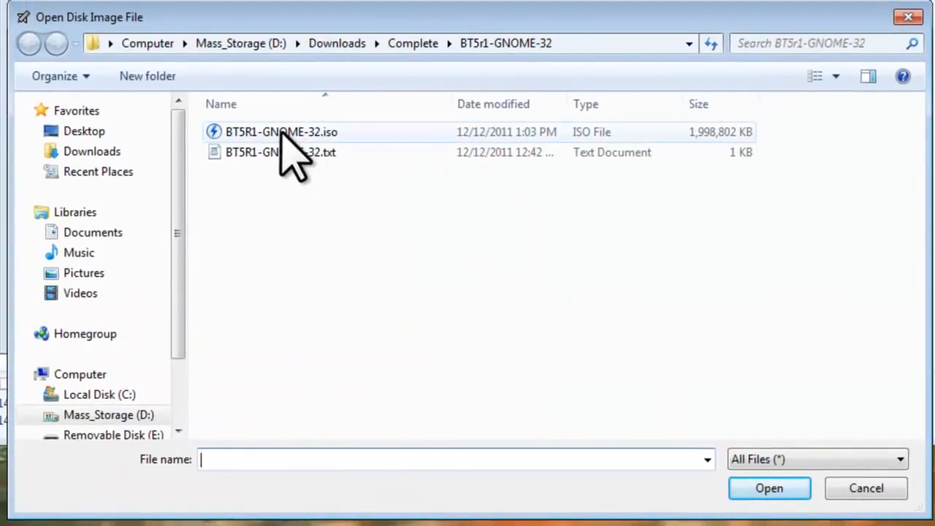
double_click(282, 133)
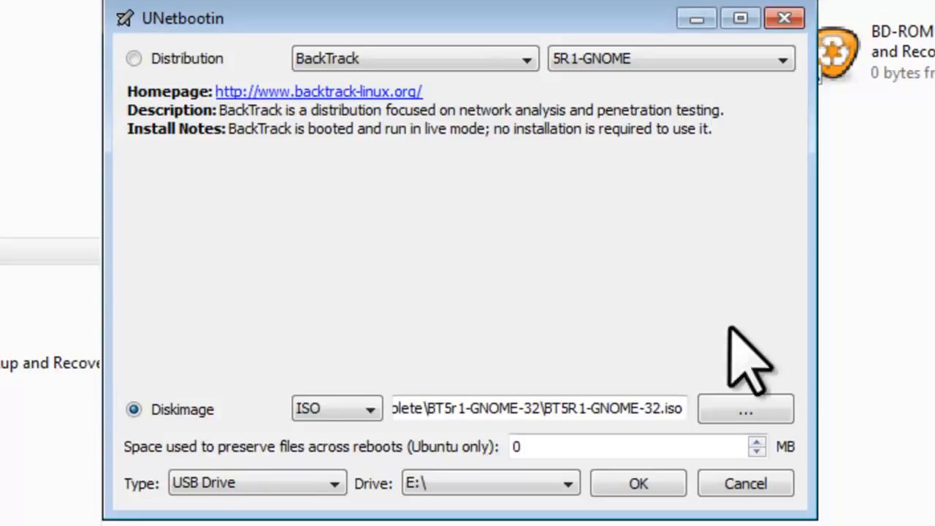
left_click(134, 58)
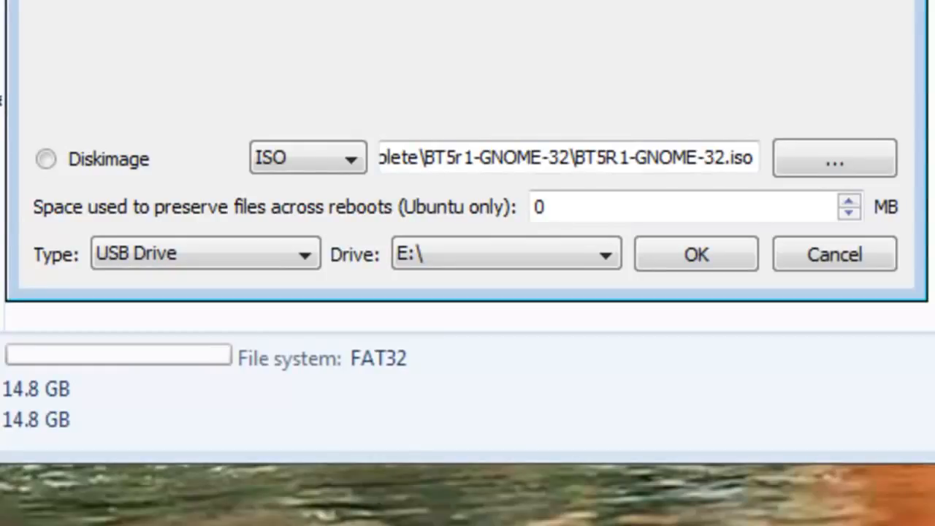
- Set the space preserved across reboots to 500 MB, keeping USB Drive as the type and E:\ as the target drive
double_click(589, 205)
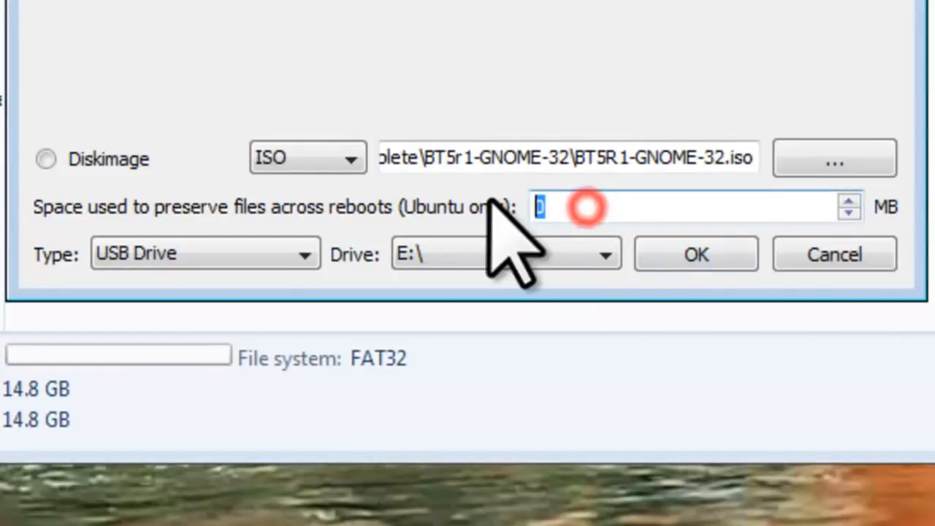
type("500")
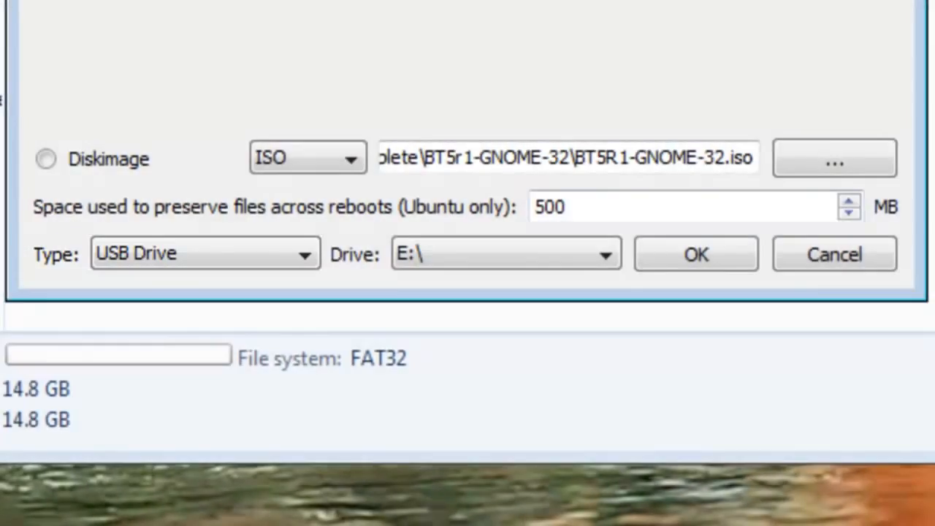
left_click(314, 249)
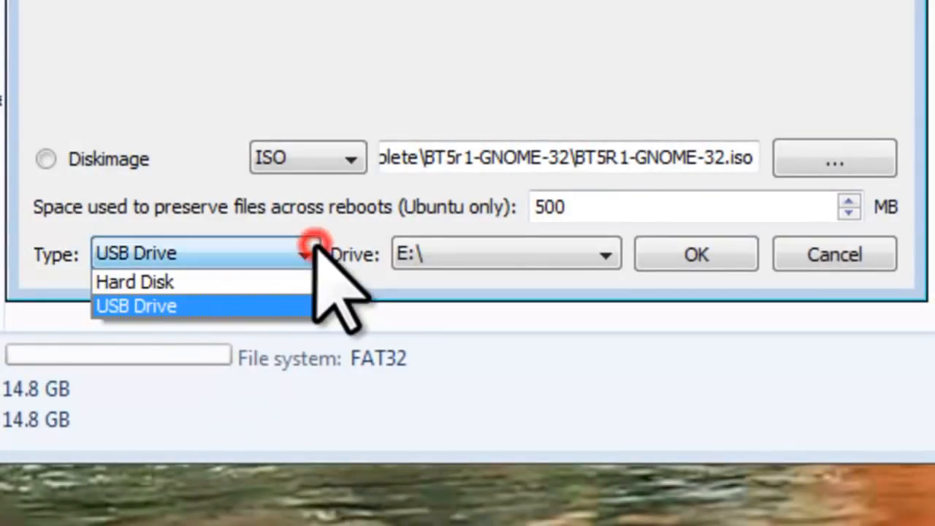
left_click(313, 246)
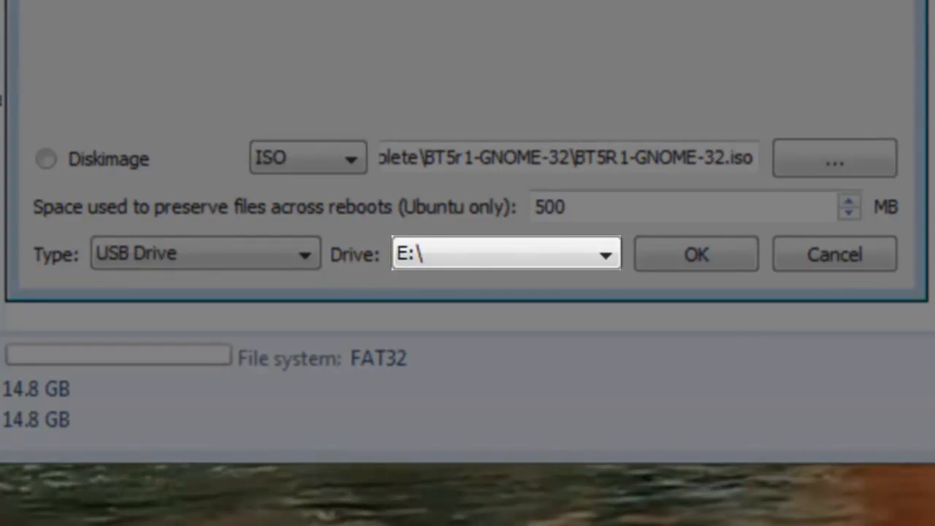
left_click(609, 257)
left_click(610, 259)
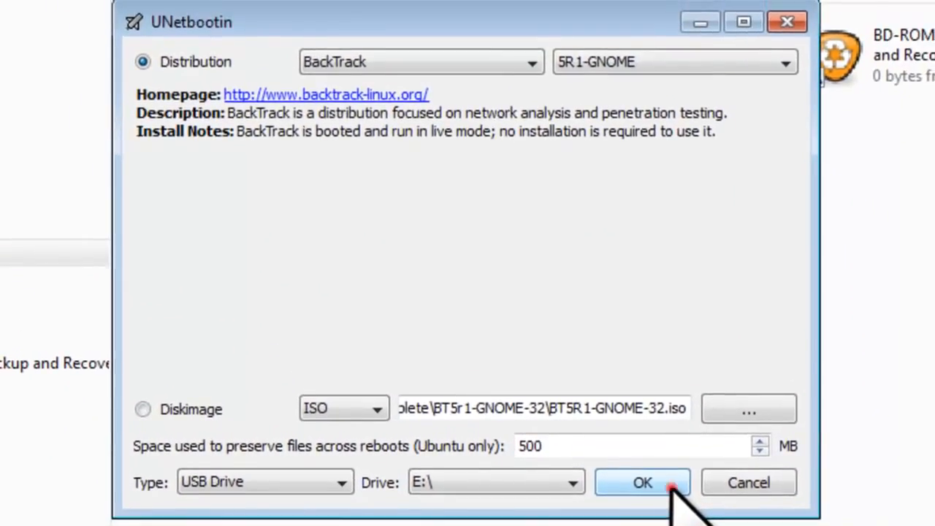
- Start creating the bootable USB drive and exit the installer without rebooting once the installation is complete
left_click(722, 311)
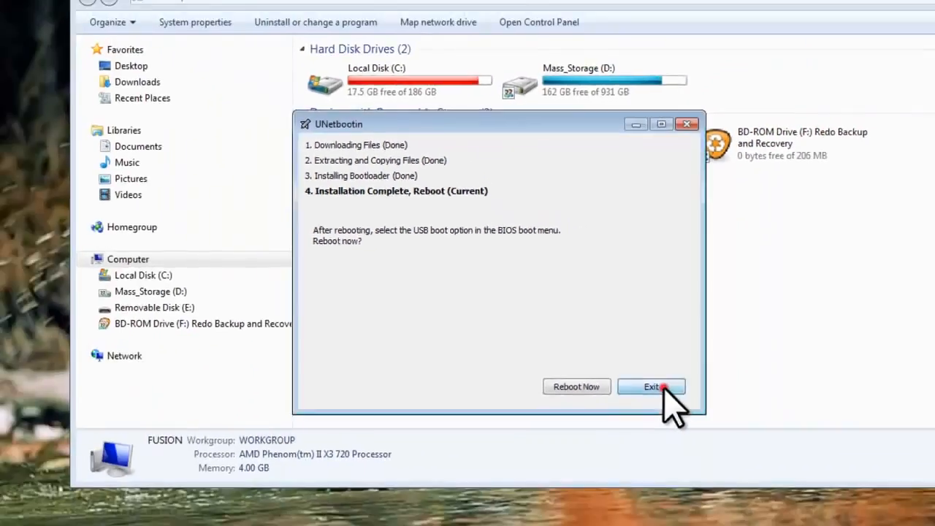
left_click(733, 480)
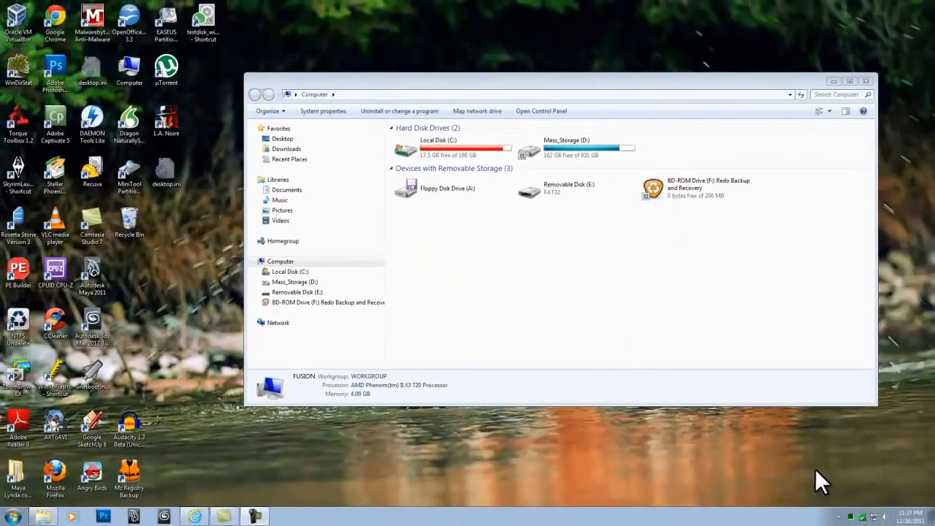